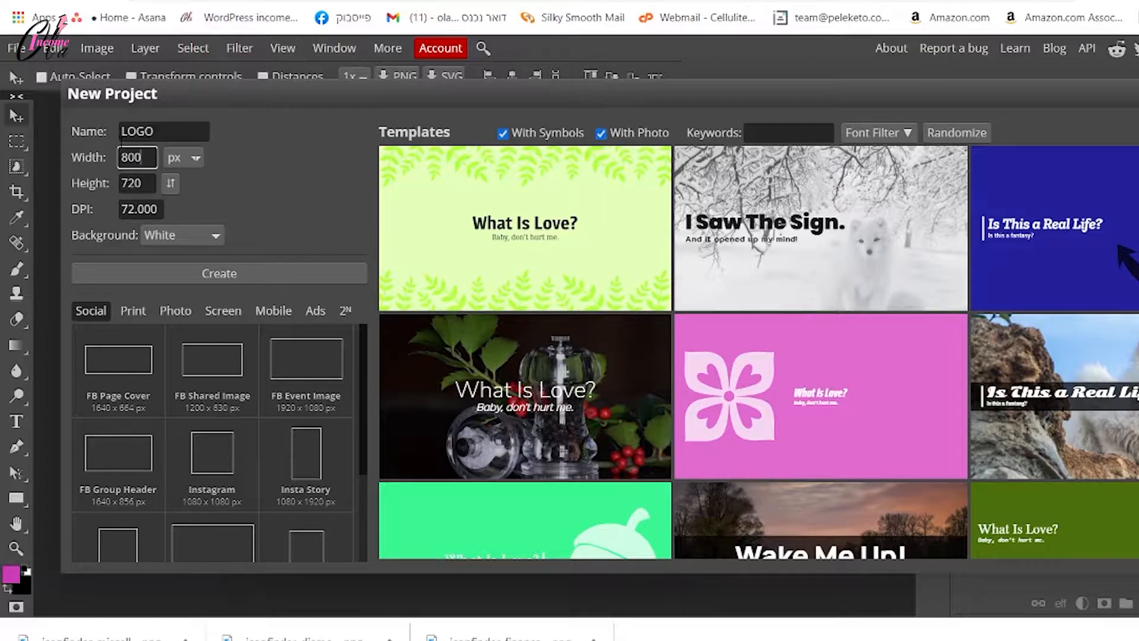
# - Set the new LOGO project's height to 800 px, choose a transparent background and create it
pyautogui.press('Tab')
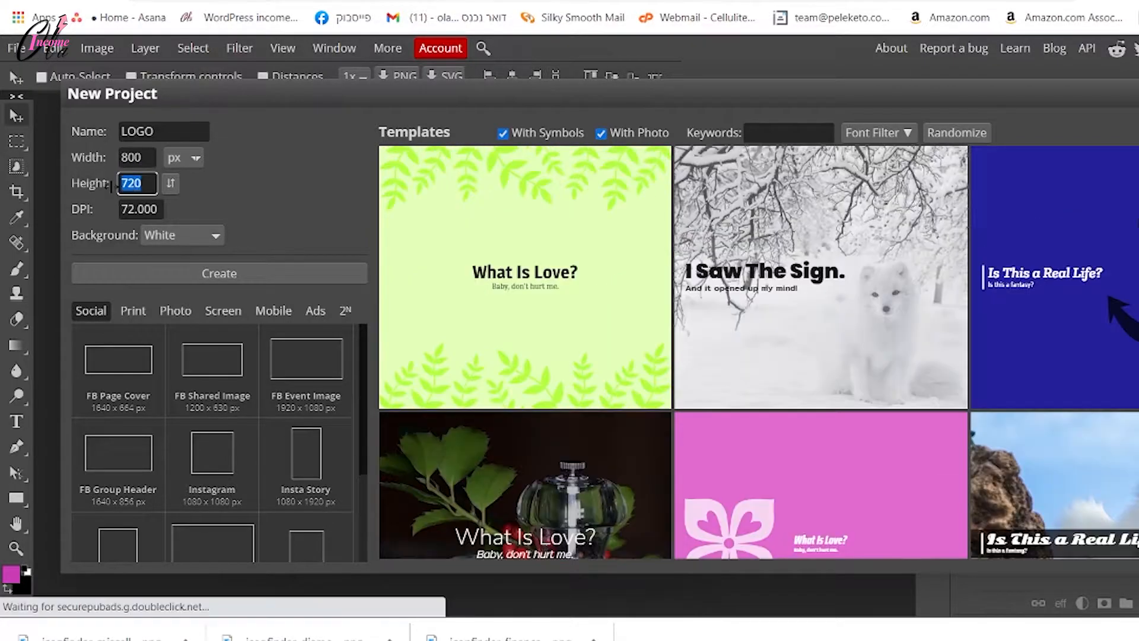
pyautogui.write('800')
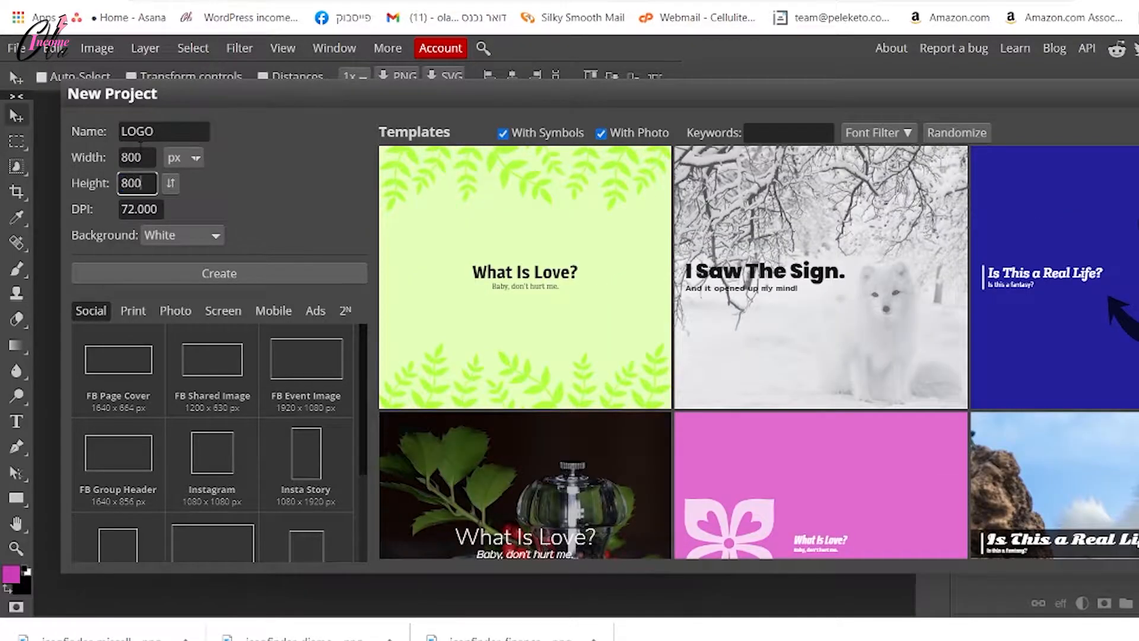
pyautogui.click(216, 236)
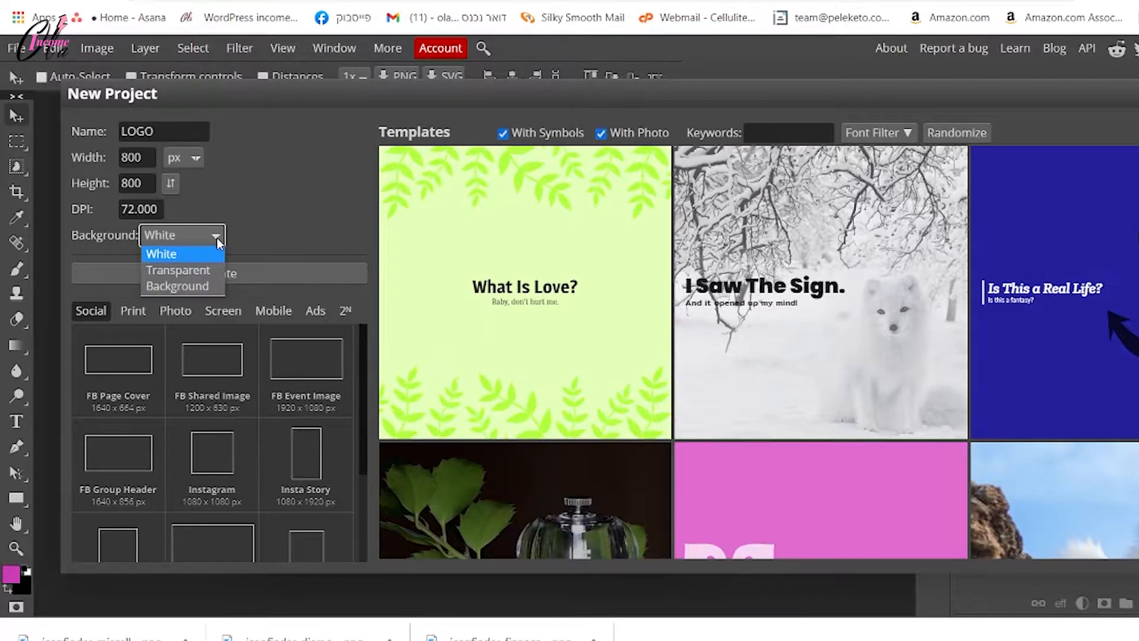
pyautogui.click(195, 270)
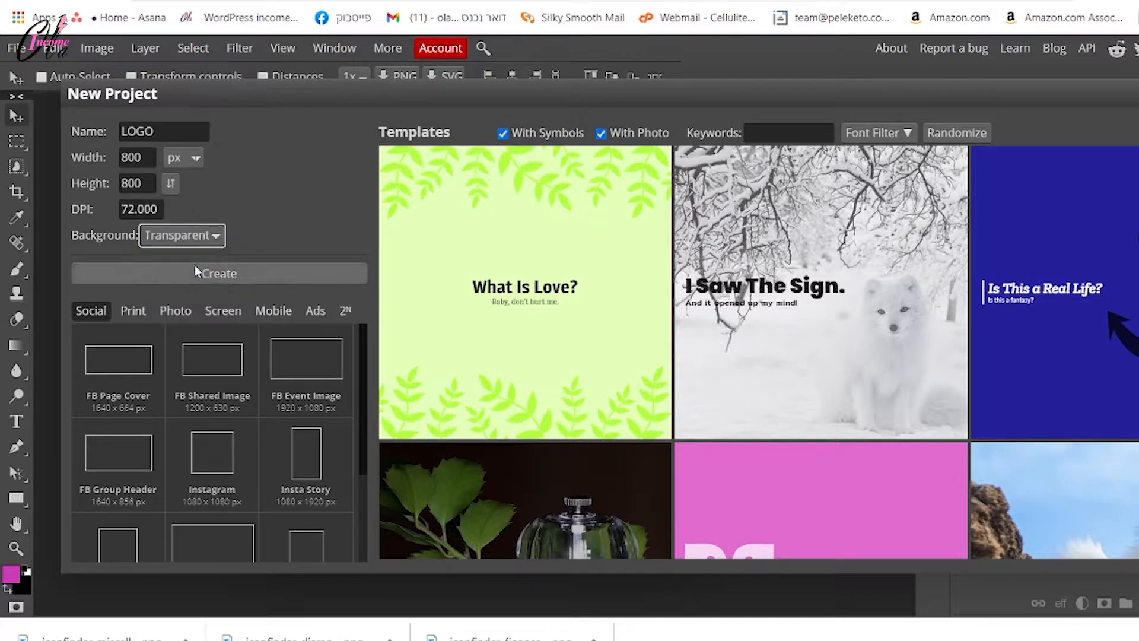
pyautogui.click(238, 276)
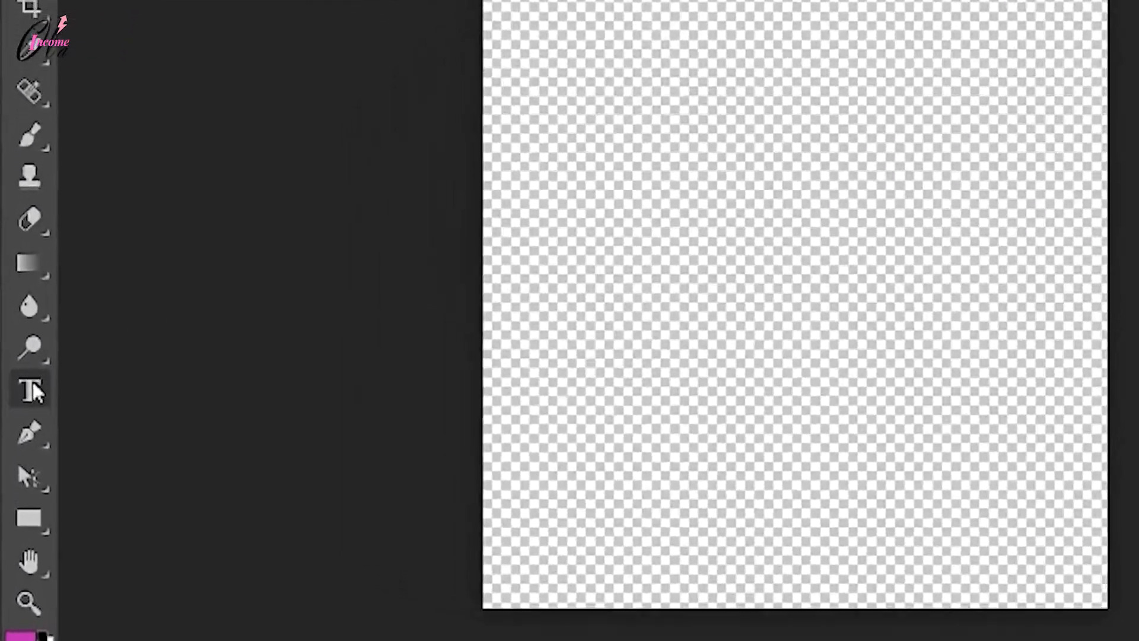
# - Add the text "LUXURY-LIFE" to the canvas and move it near the centre
pyautogui.click(17, 420)
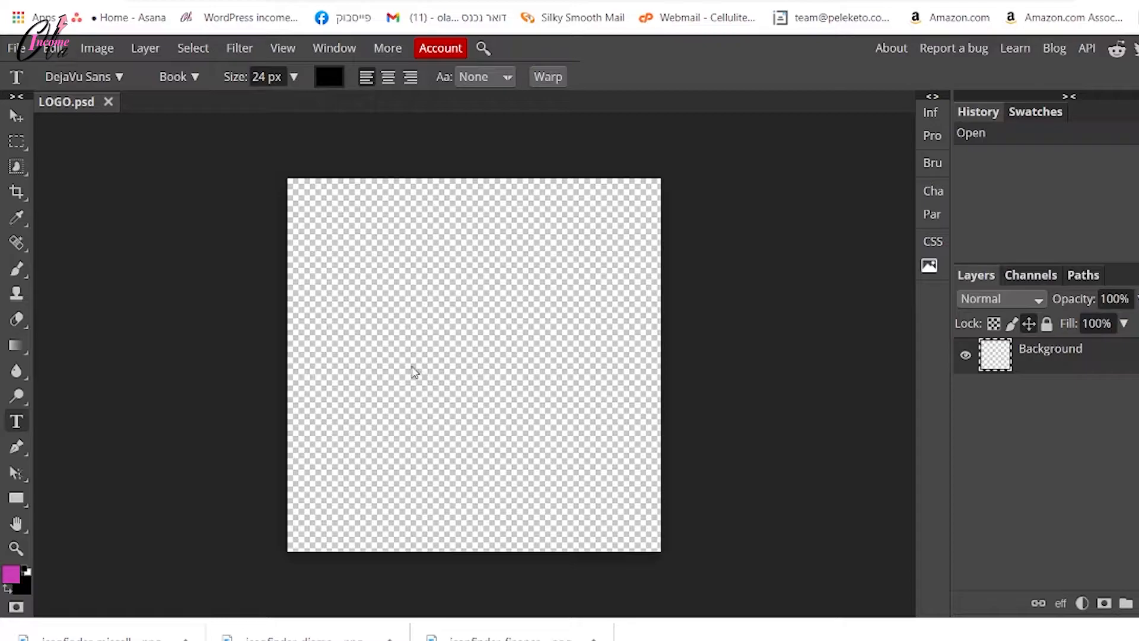
pyautogui.click(408, 368)
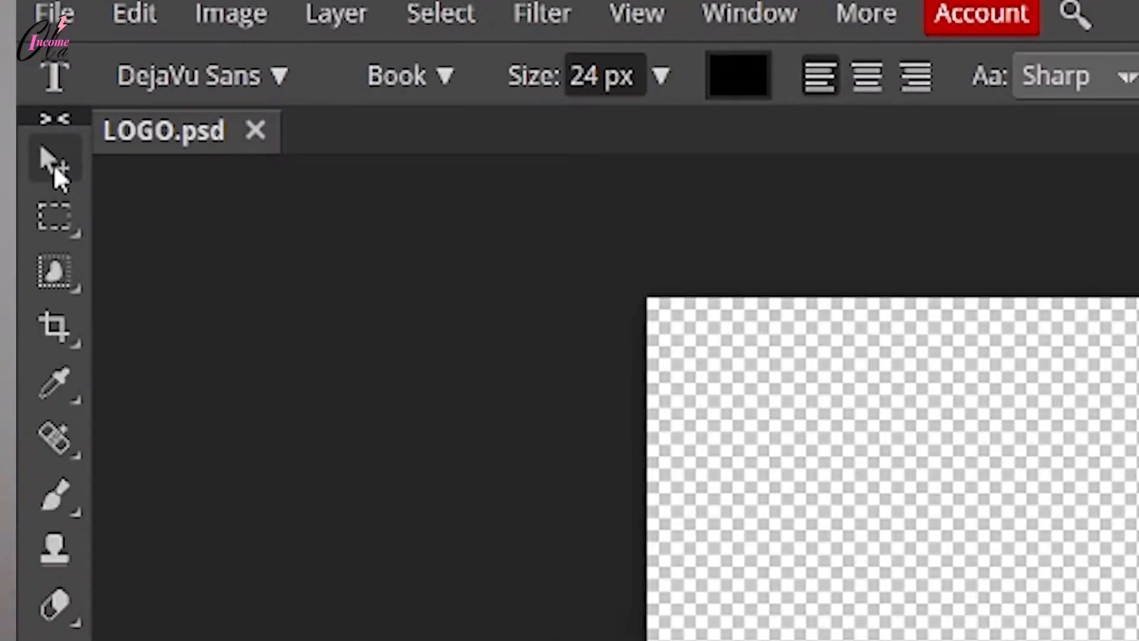
pyautogui.click(53, 164)
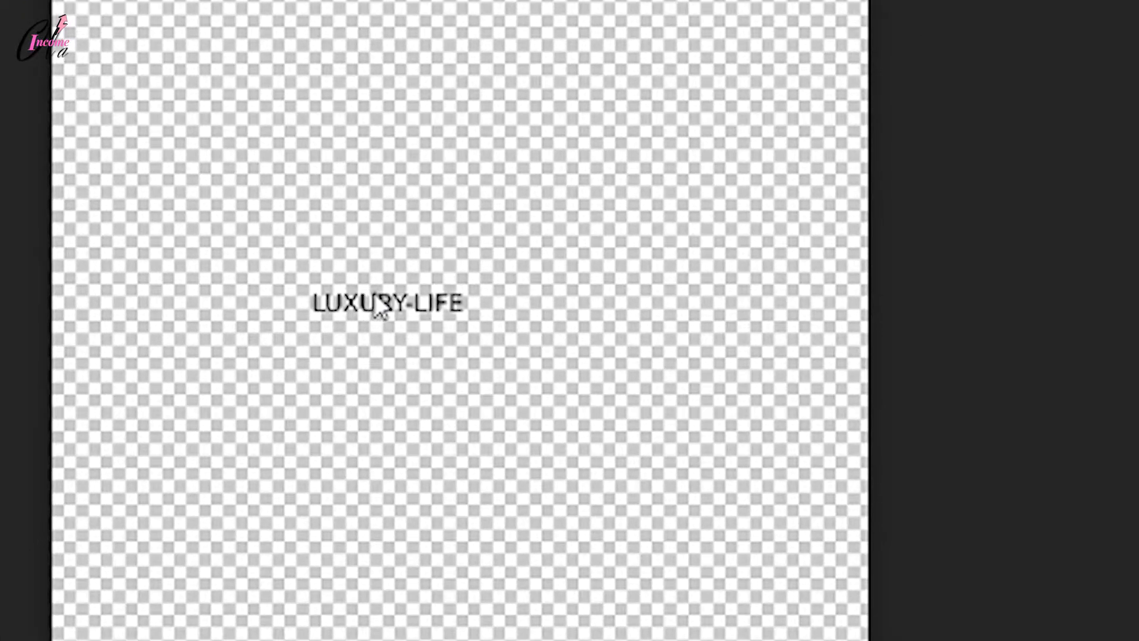
pyautogui.moveTo(374, 306); pyautogui.dragTo(499, 332)
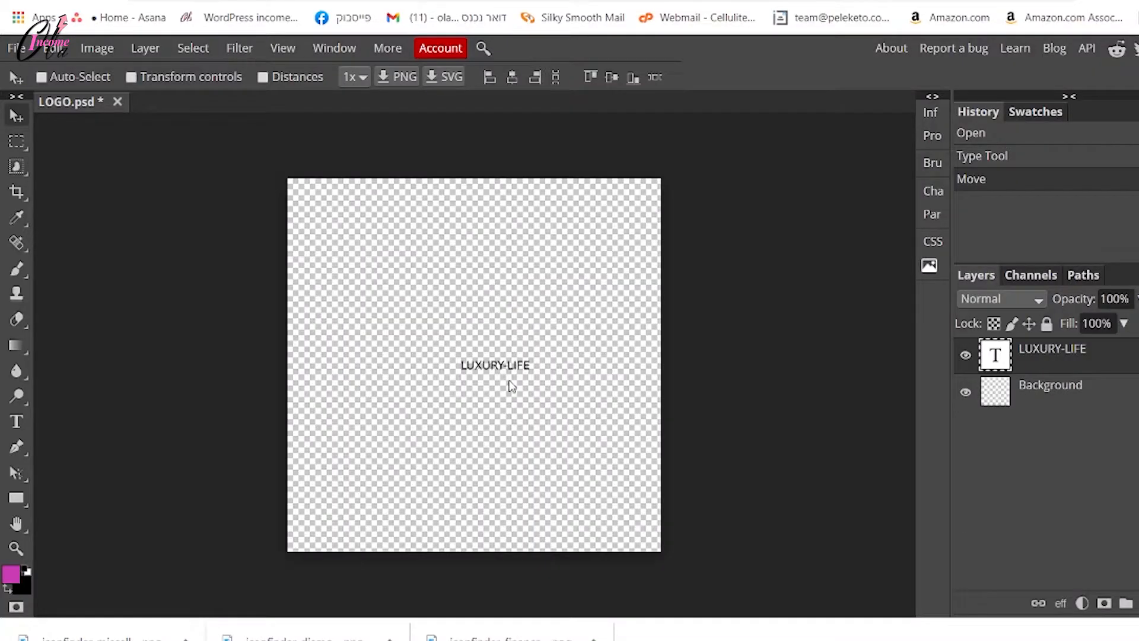
# - Enlarge the LUXURY-LIFE text to 73 px
pyautogui.doubleClick(479, 374)
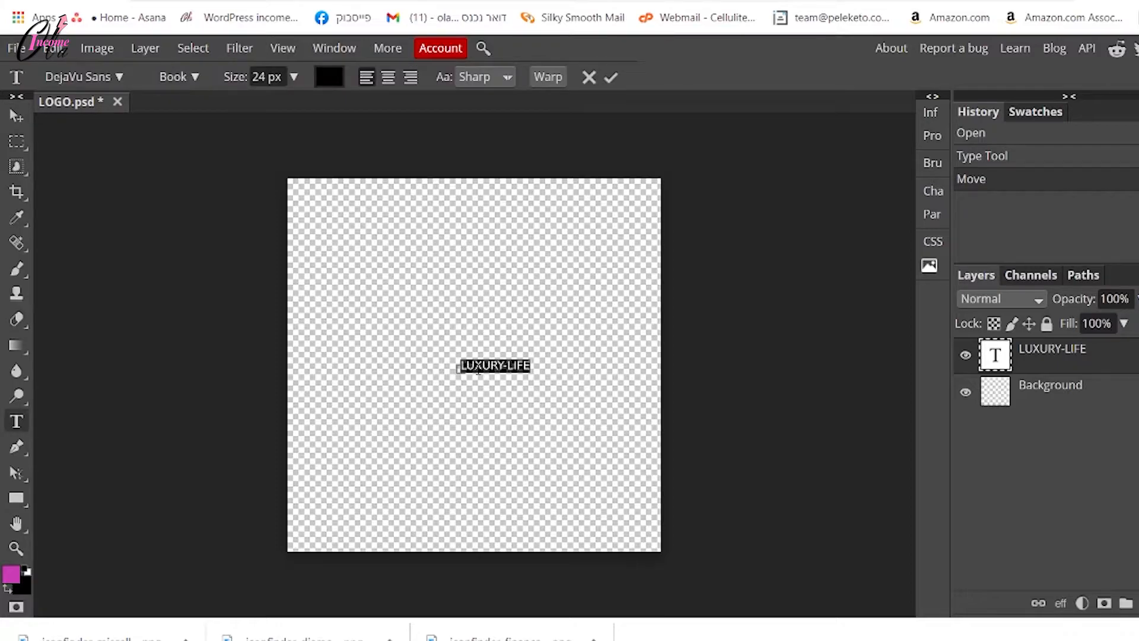
pyautogui.click(296, 81)
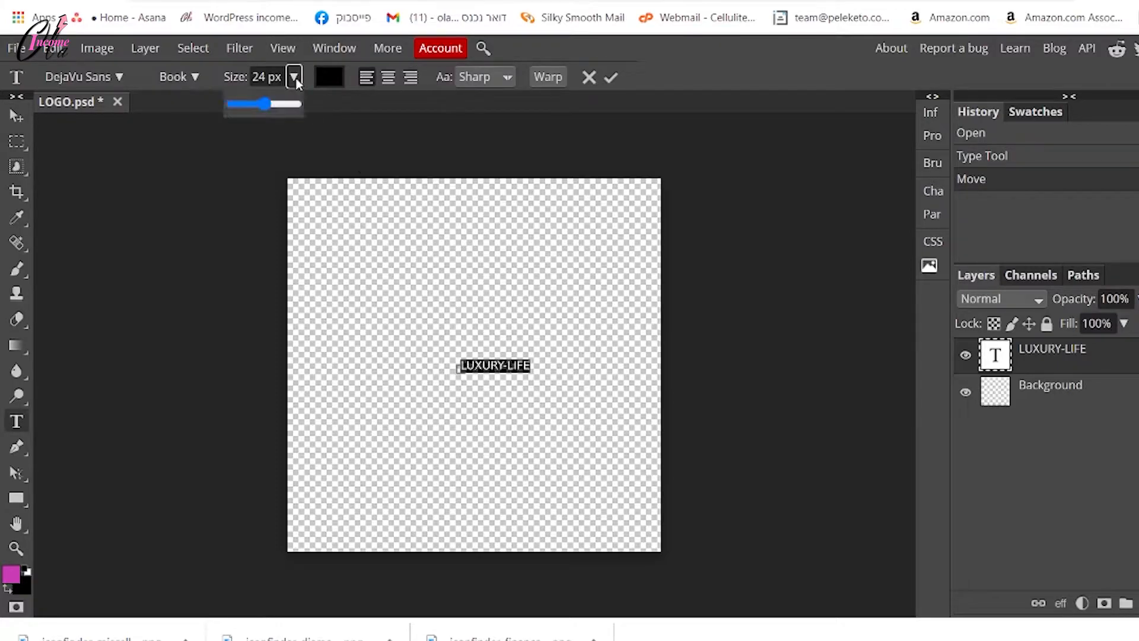
pyautogui.moveTo(268, 108); pyautogui.dragTo(283, 111)
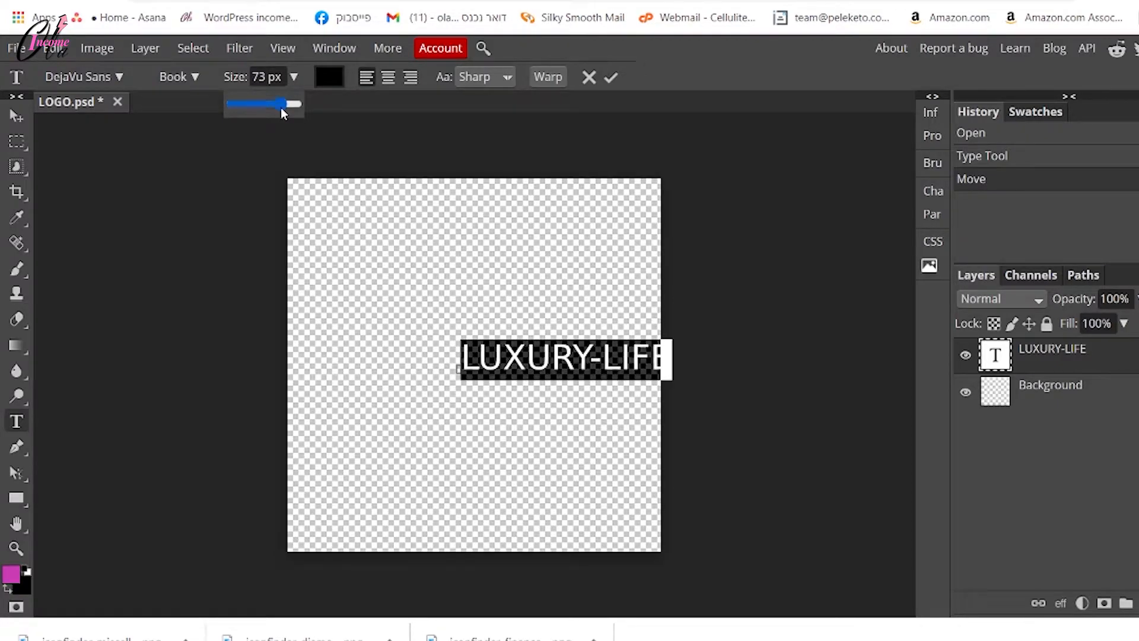
pyautogui.click(17, 113)
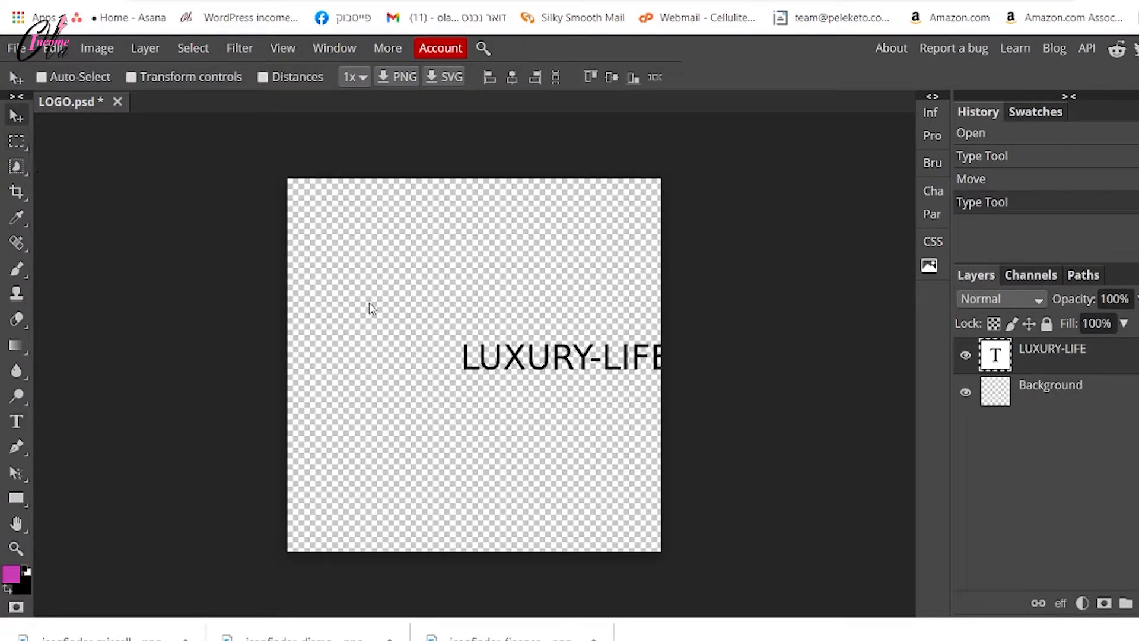
# - Reposition the LUXURY-LIFE text at mid-height, right of the canvas centre, leaving room for an icon on its left
pyautogui.moveTo(502, 362); pyautogui.dragTo(433, 369)
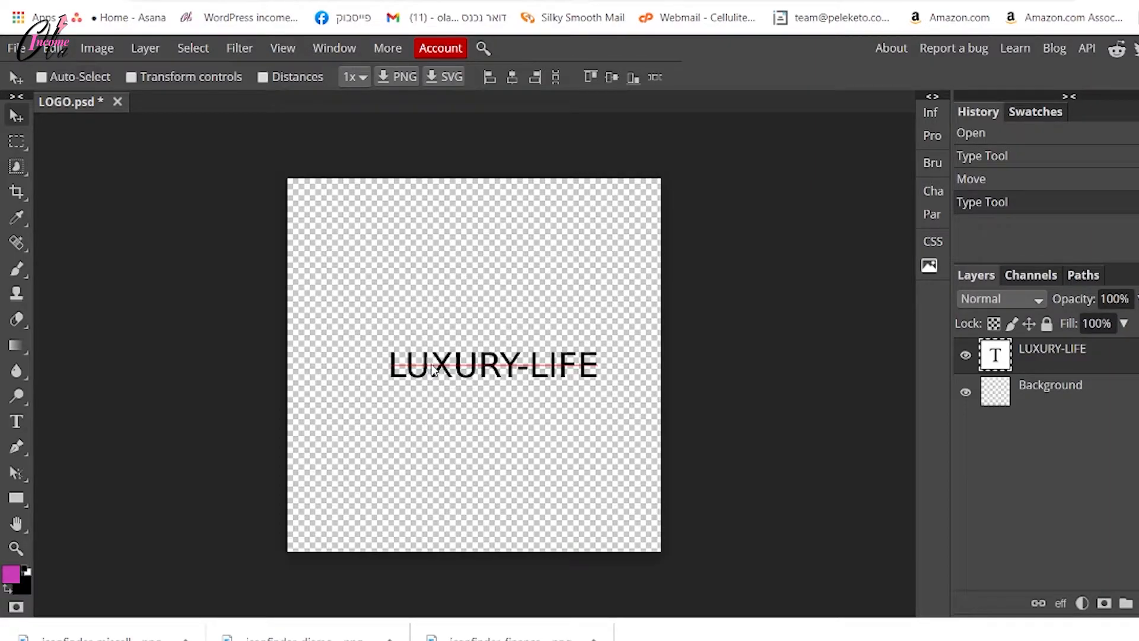
pyautogui.moveTo(432, 369); pyautogui.dragTo(463, 368)
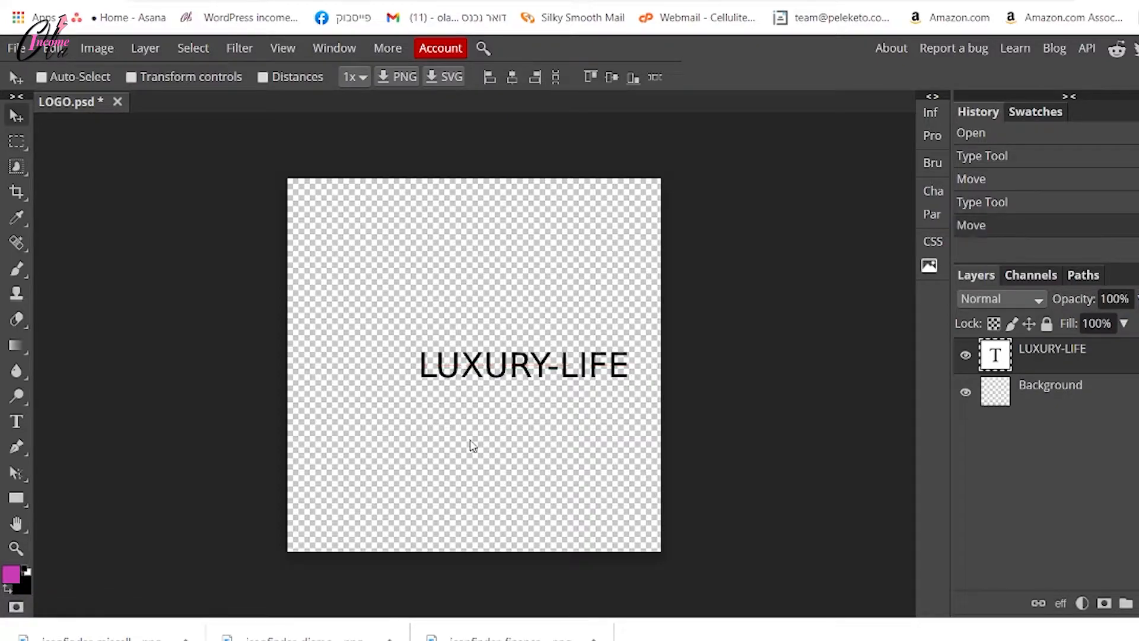
pyautogui.doubleClick(482, 379)
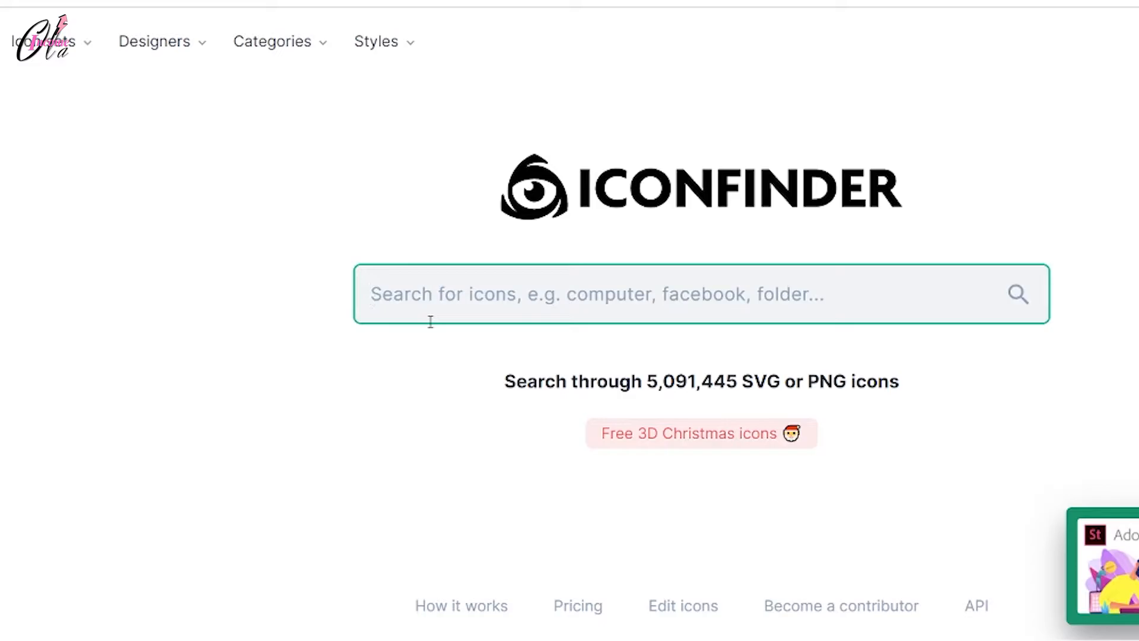
# - Search Iconfinder for "diamond" and limit the results to free icons
pyautogui.write('diamond')
pyautogui.press('Return')
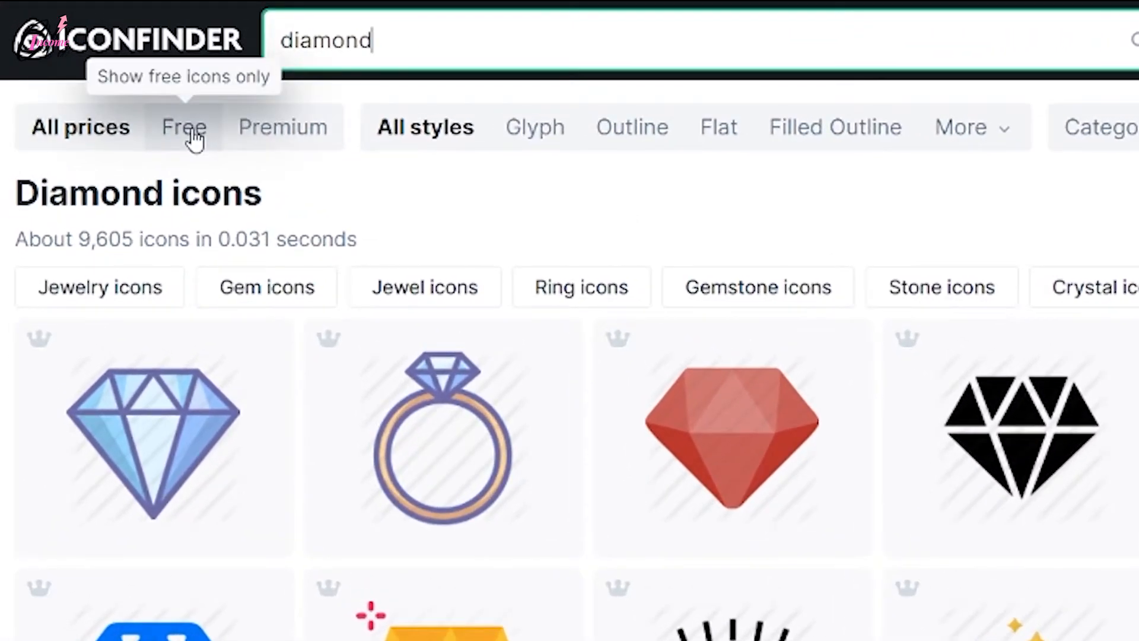
pyautogui.click(173, 135)
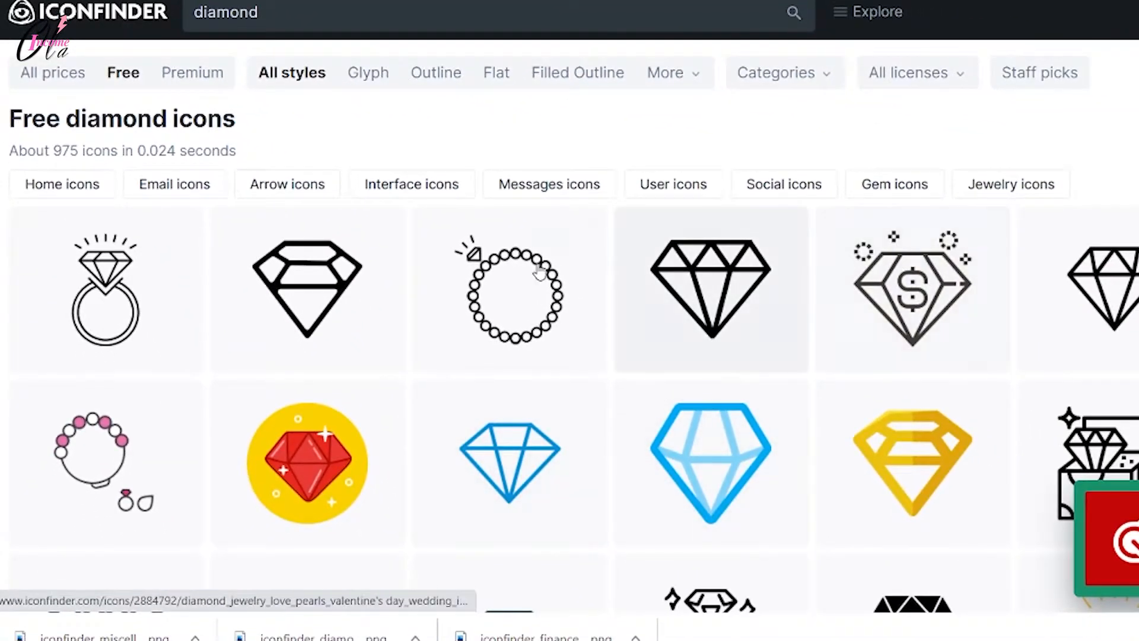
# - Find the dark outlined diamond icon with the faceted crown among the free icons and download it as a 512 px PNG
pyautogui.scroll(-8, 855, 329)
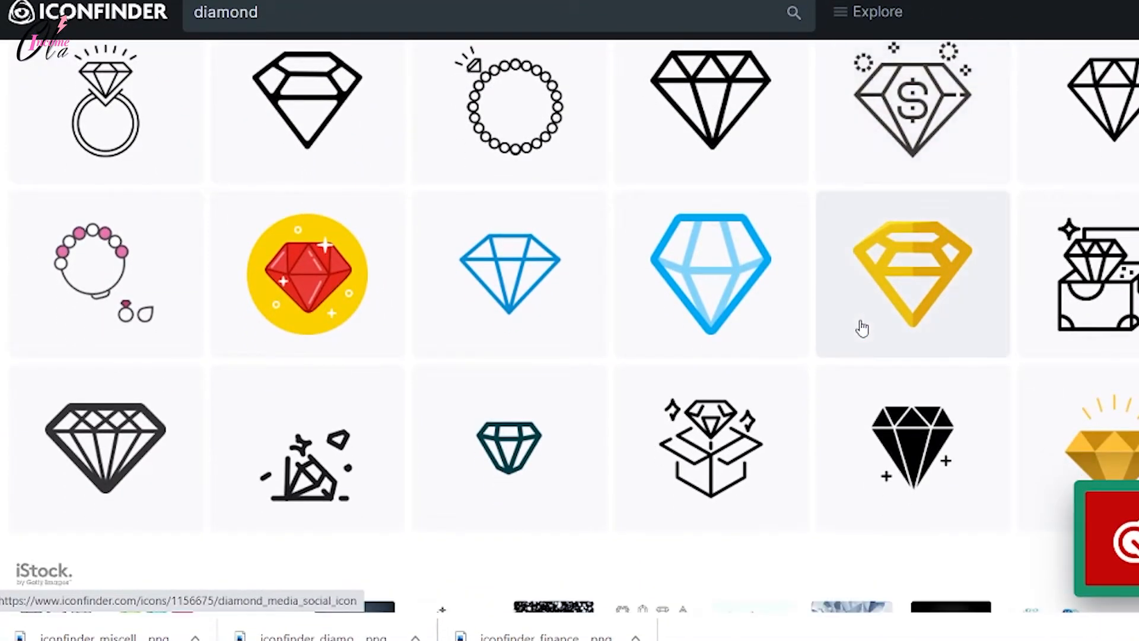
pyautogui.scroll(4, 738, 254)
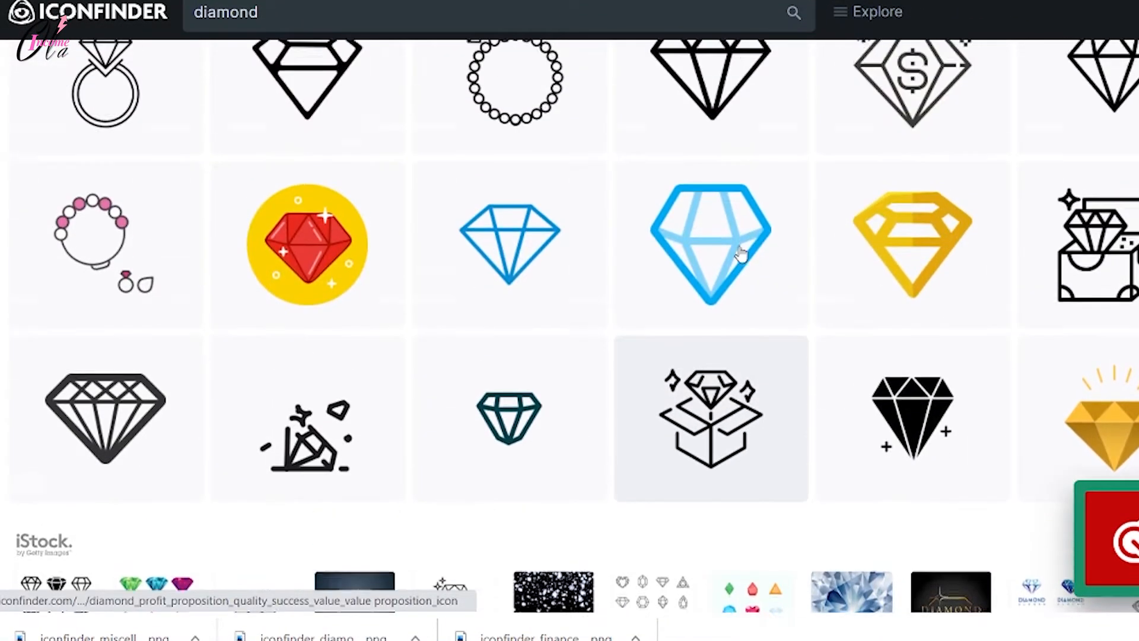
pyautogui.scroll(-1, 931, 249)
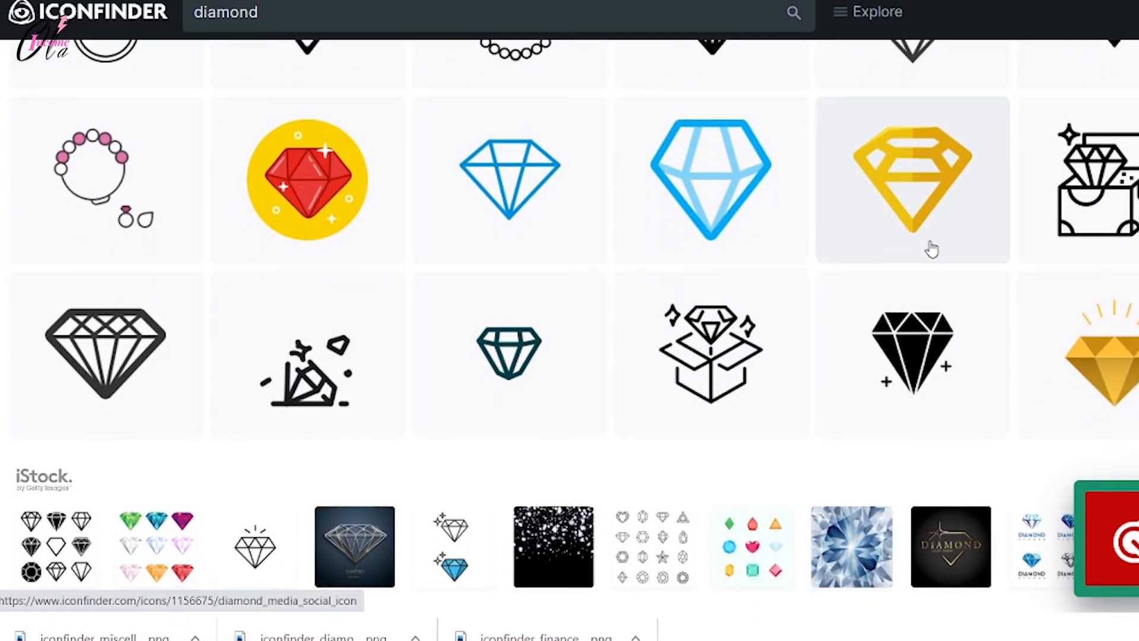
pyautogui.scroll(3, 710, 241)
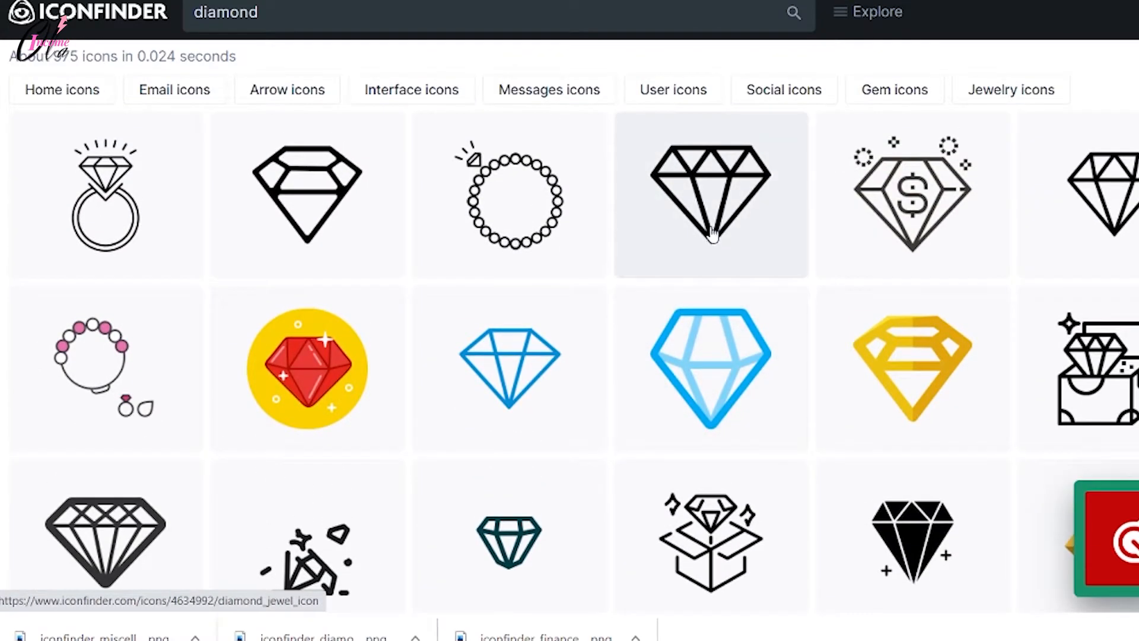
pyautogui.scroll(-2, 534, 279)
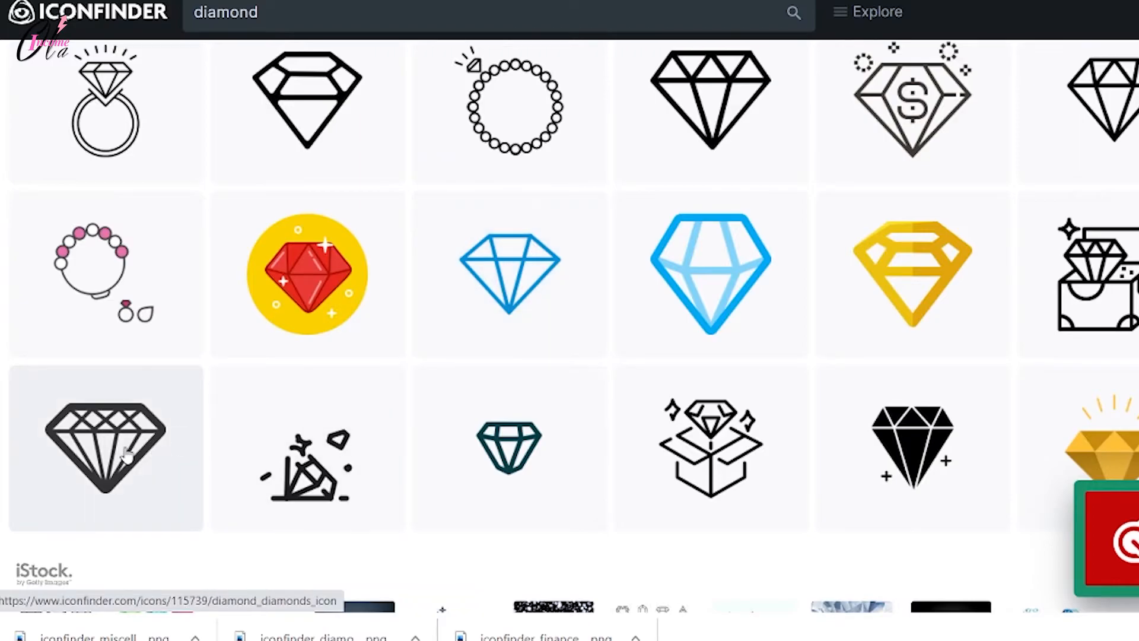
pyautogui.scroll(-3, 127, 454)
pyautogui.click(125, 259)
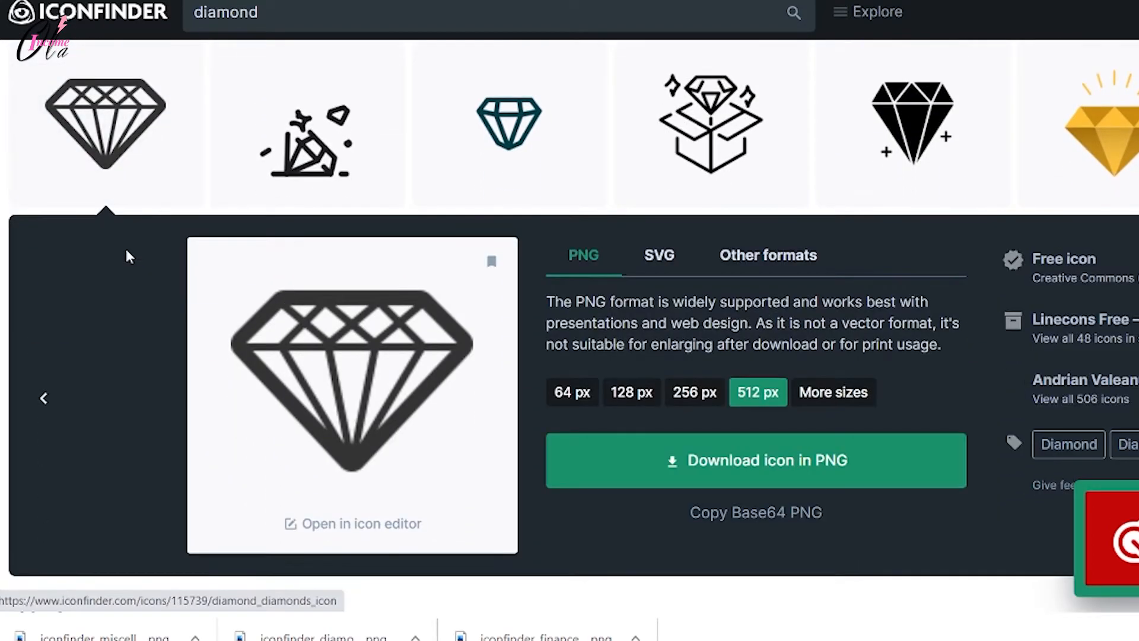
pyautogui.click(774, 462)
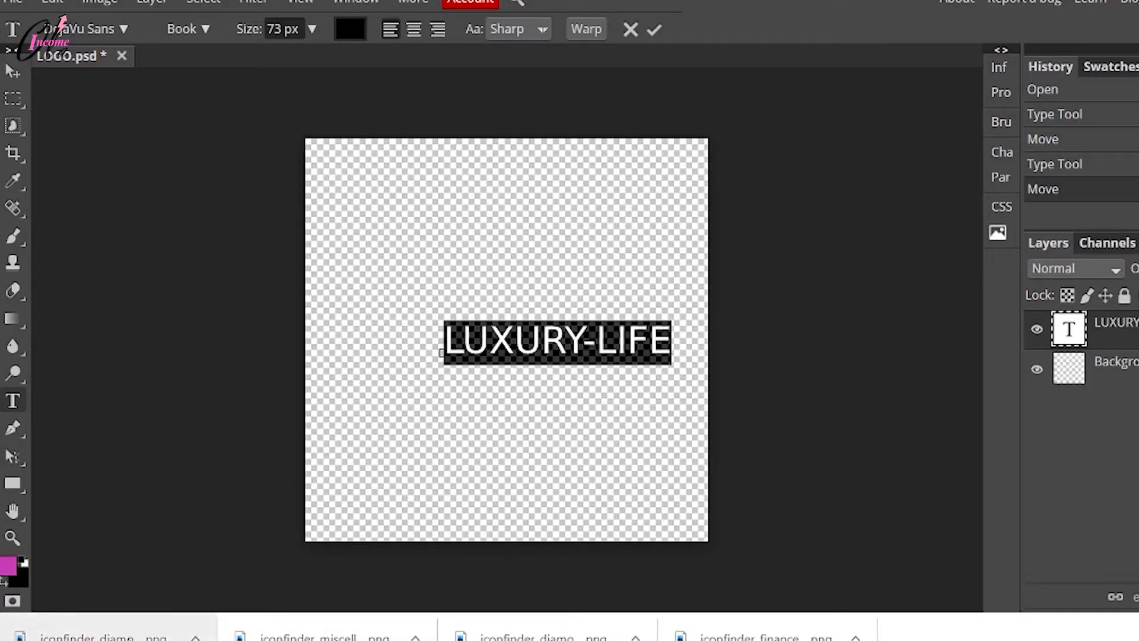
# - Place the downloaded diamond PNG in the LOGO document, scaled to about 28% width and 32% height, left of the LUXURY-LIFE text
pyautogui.moveTo(101, 636); pyautogui.dragTo(384, 344)
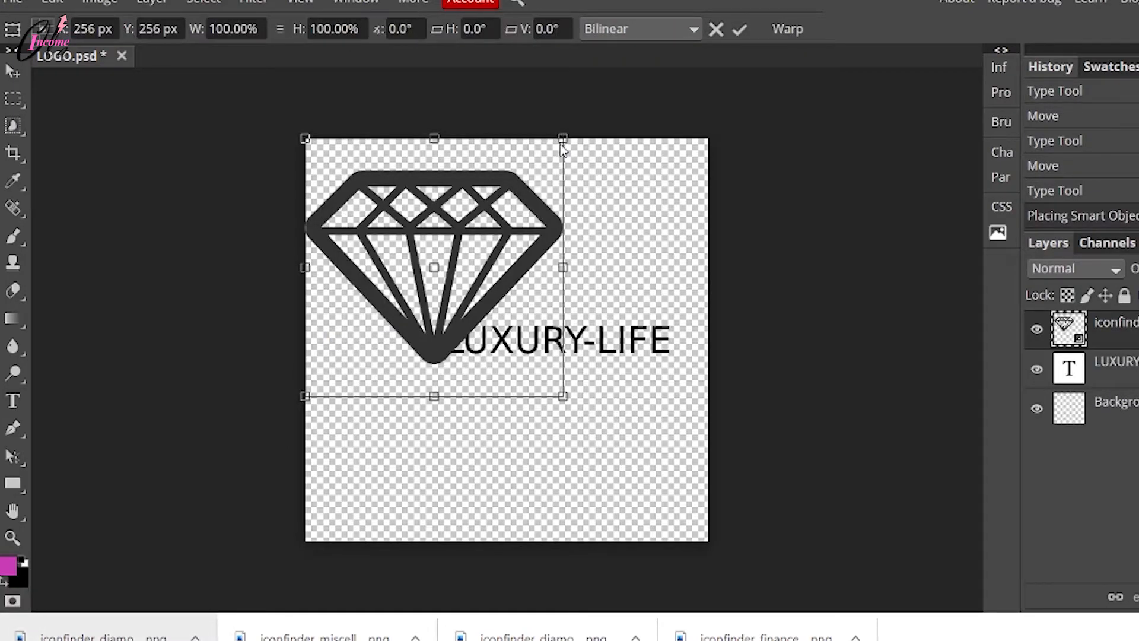
pyautogui.moveTo(563, 139); pyautogui.dragTo(524, 150)
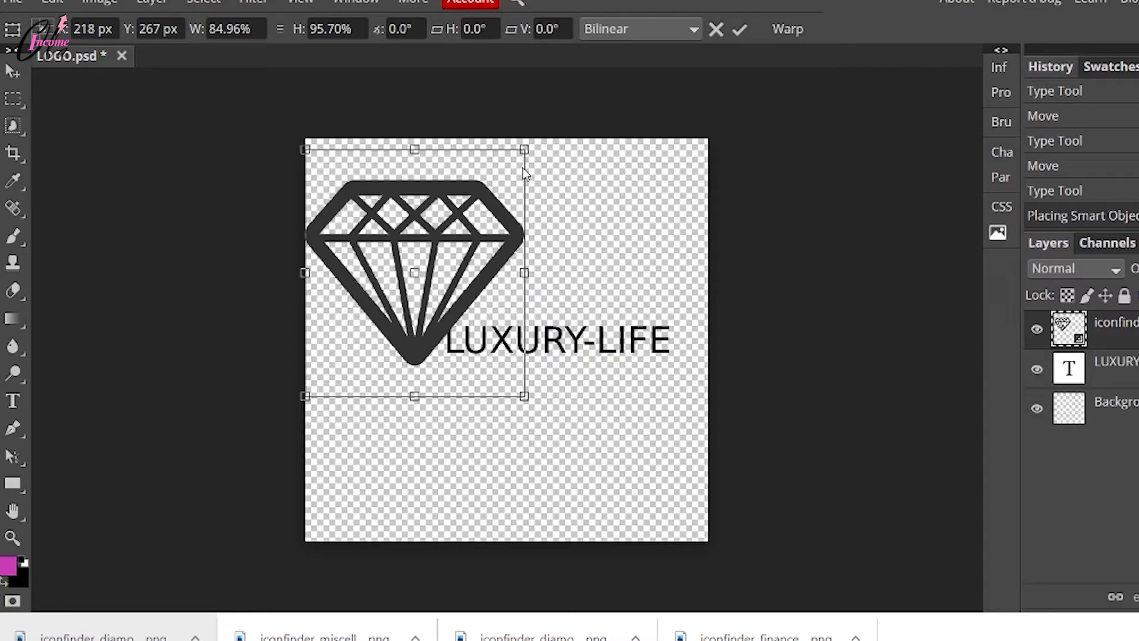
pyautogui.moveTo(531, 146); pyautogui.dragTo(390, 330)
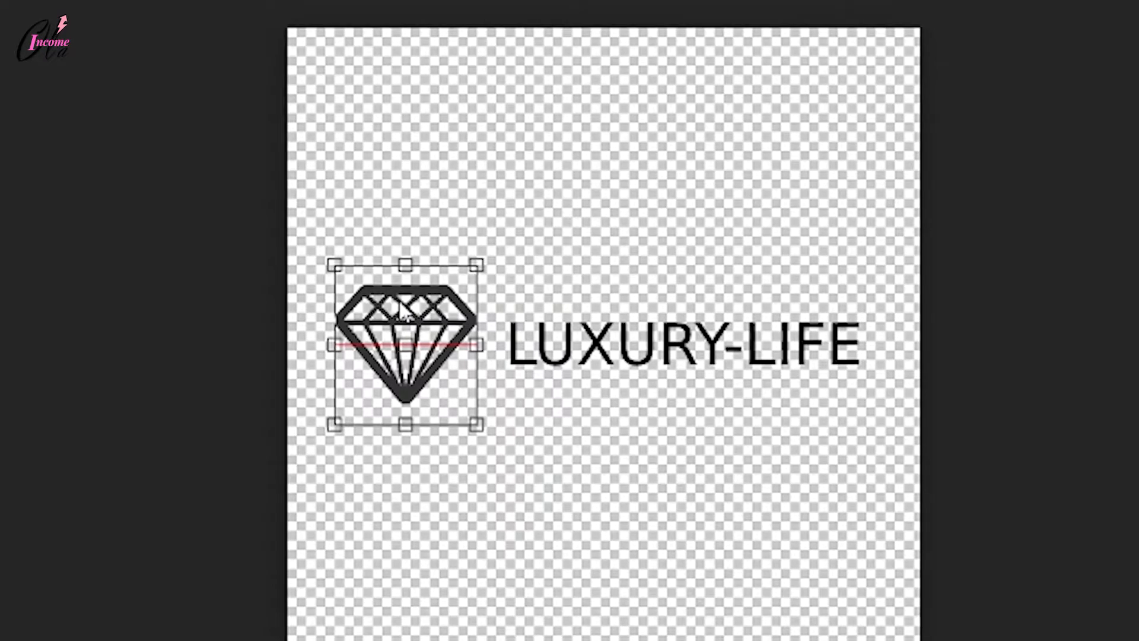
pyautogui.moveTo(484, 261); pyautogui.dragTo(442, 295)
pyautogui.moveTo(395, 336); pyautogui.dragTo(402, 332)
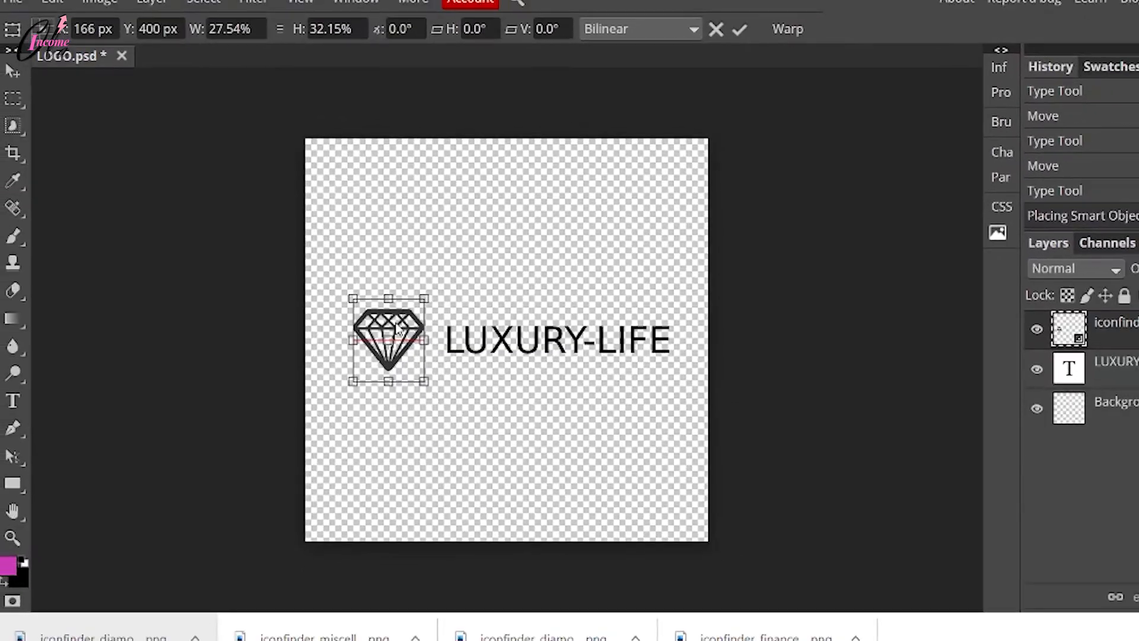
pyautogui.press('Return')
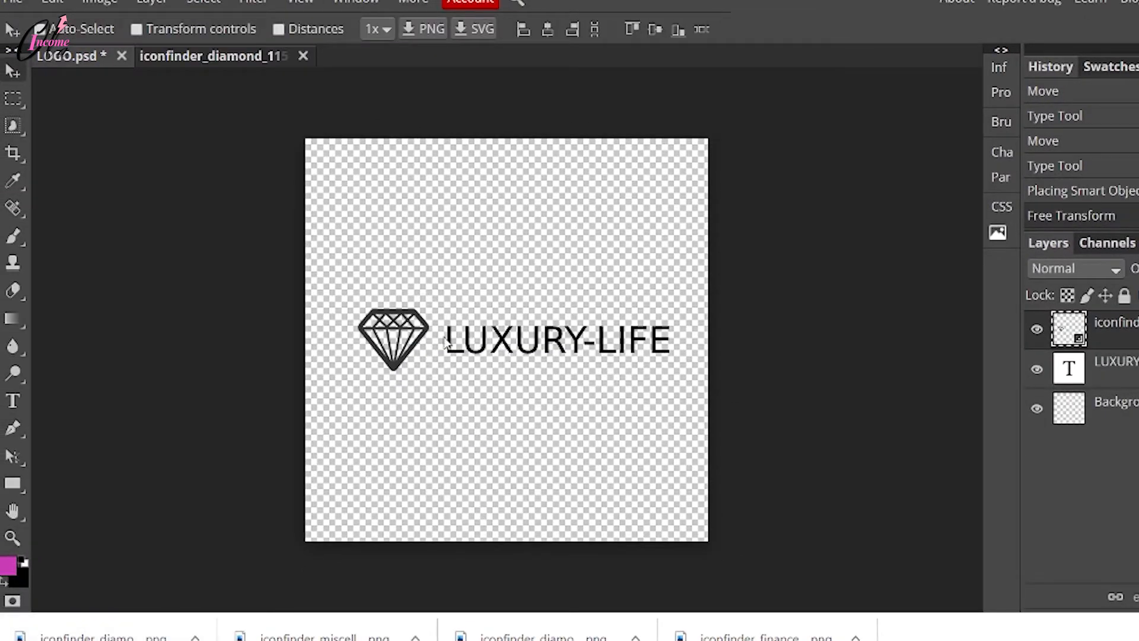
# - Move the LUXURY-LIFE text layer slightly left, closer to the diamond icon
pyautogui.moveTo(480, 352)
pyautogui.mouseDown()
pyautogui.moveTo(490, 354)
pyautogui.moveTo(467, 351)
pyautogui.moveTo(479, 351)
pyautogui.mouseUp()
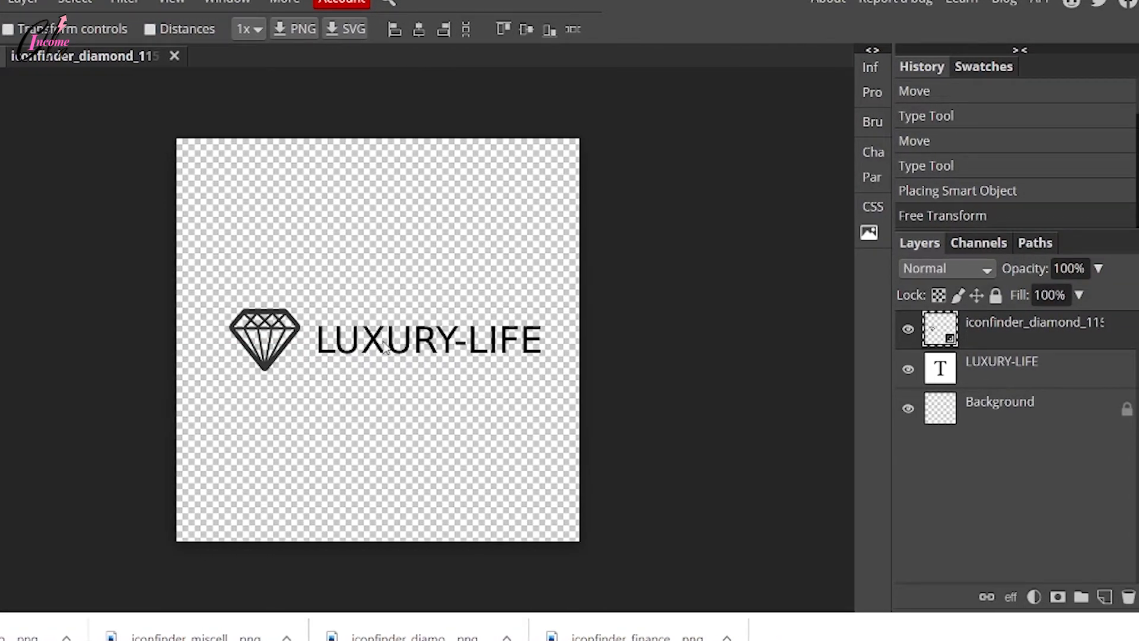
pyautogui.click(992, 380)
pyautogui.moveTo(364, 347); pyautogui.dragTo(357, 346)
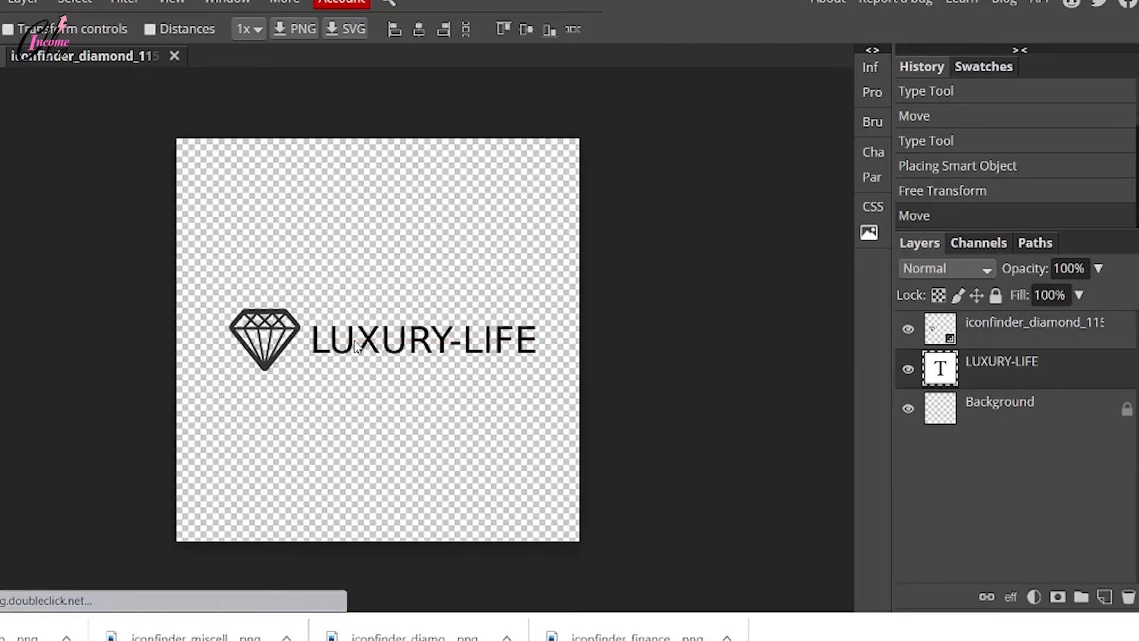
# - Open the diamond smart object's contents, try the Stroke effect on its layer, and apply a Drop Shadow
pyautogui.click(1004, 331)
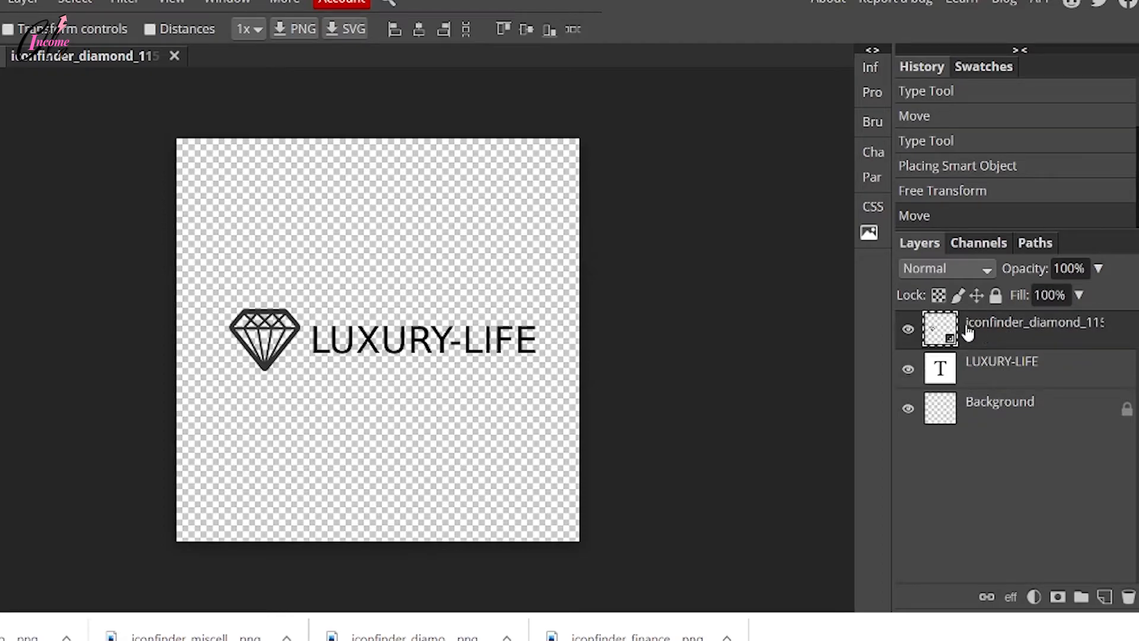
pyautogui.doubleClick(947, 333)
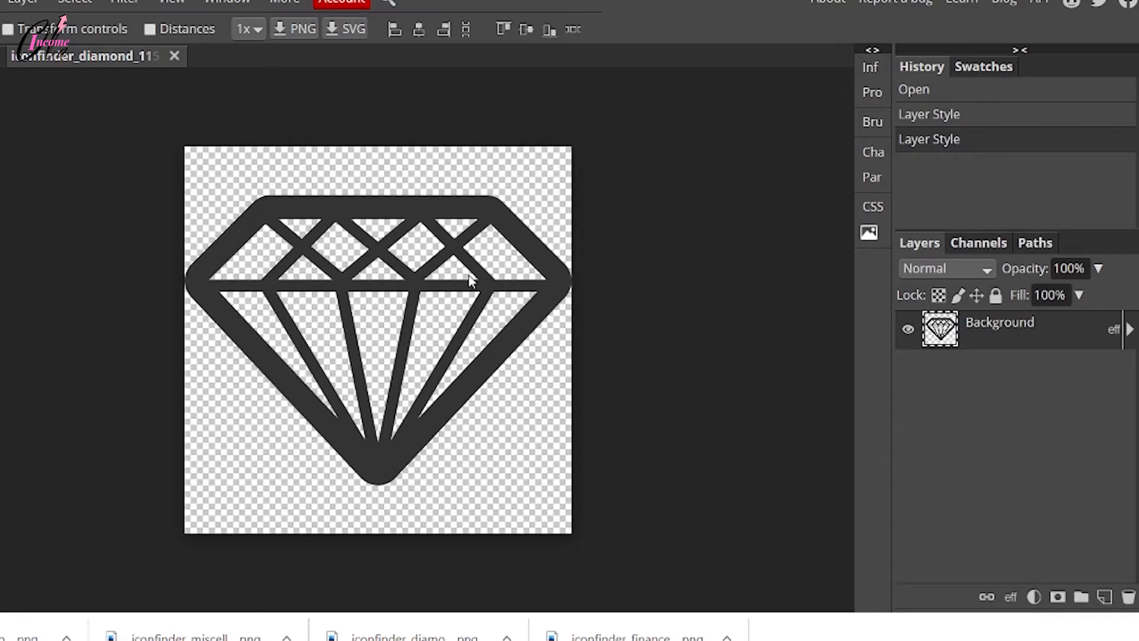
pyautogui.doubleClick(939, 333)
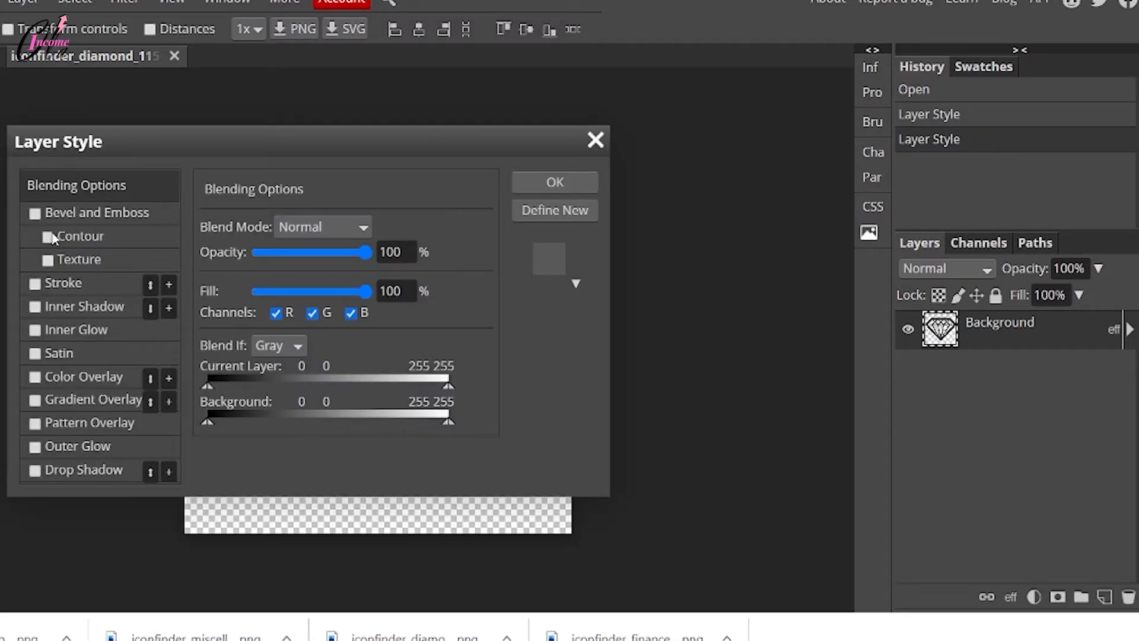
pyautogui.click(38, 283)
pyautogui.click(36, 468)
pyautogui.click(554, 182)
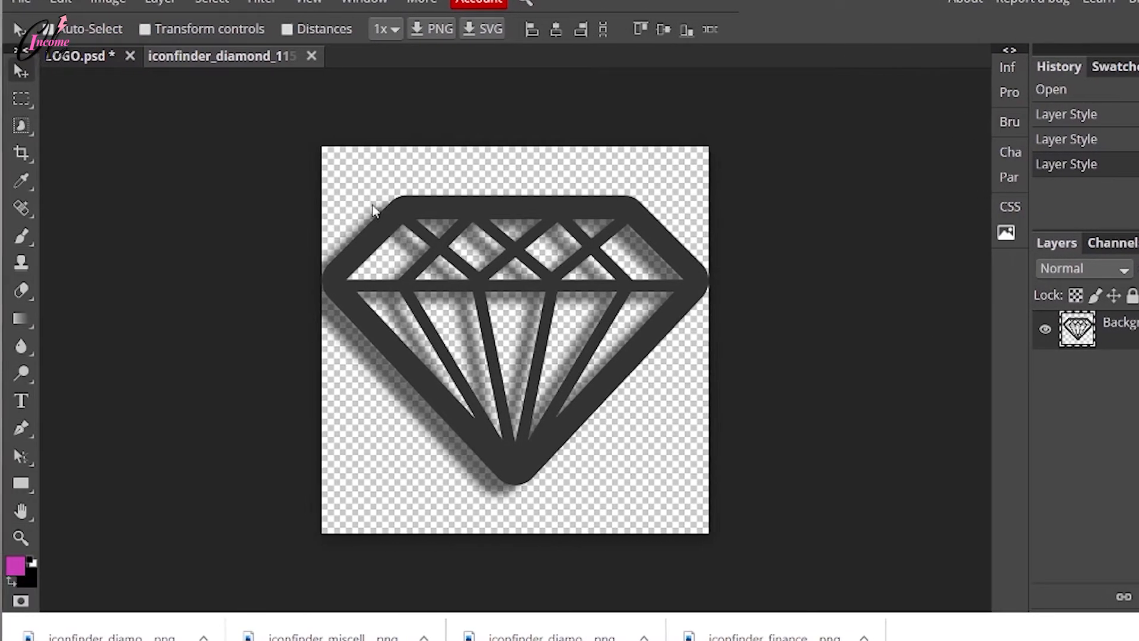
# - Crop the LOGO document closely around the diamond icon and LUXURY-LIFE text, to about 670 × 150 px
pyautogui.click(97, 59)
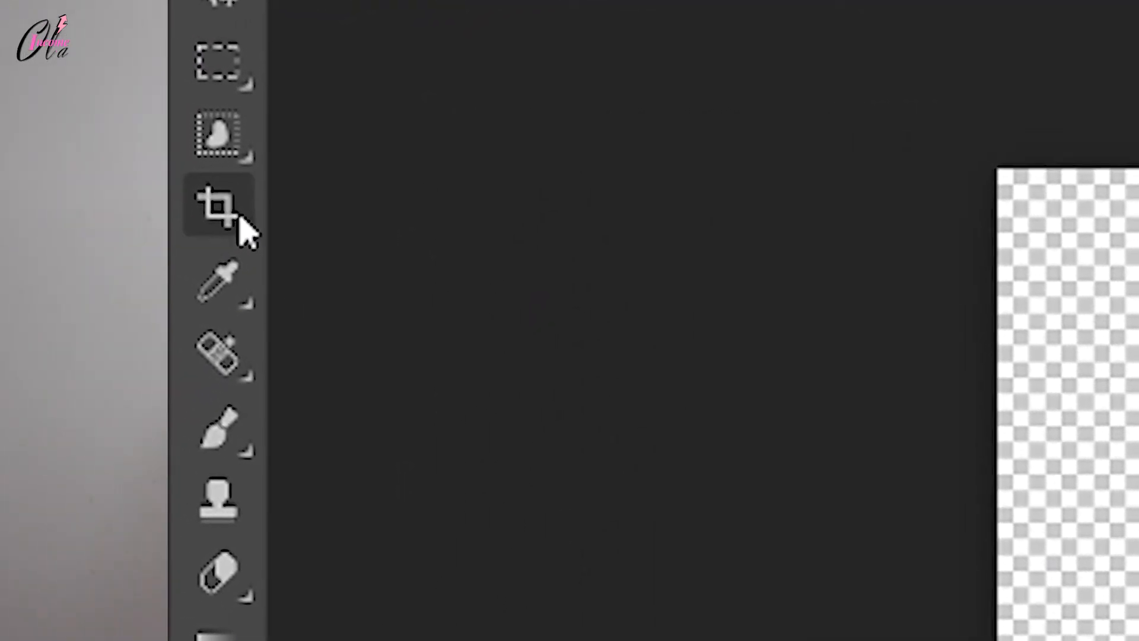
pyautogui.moveTo(1099, 599); pyautogui.dragTo(1138, 640)
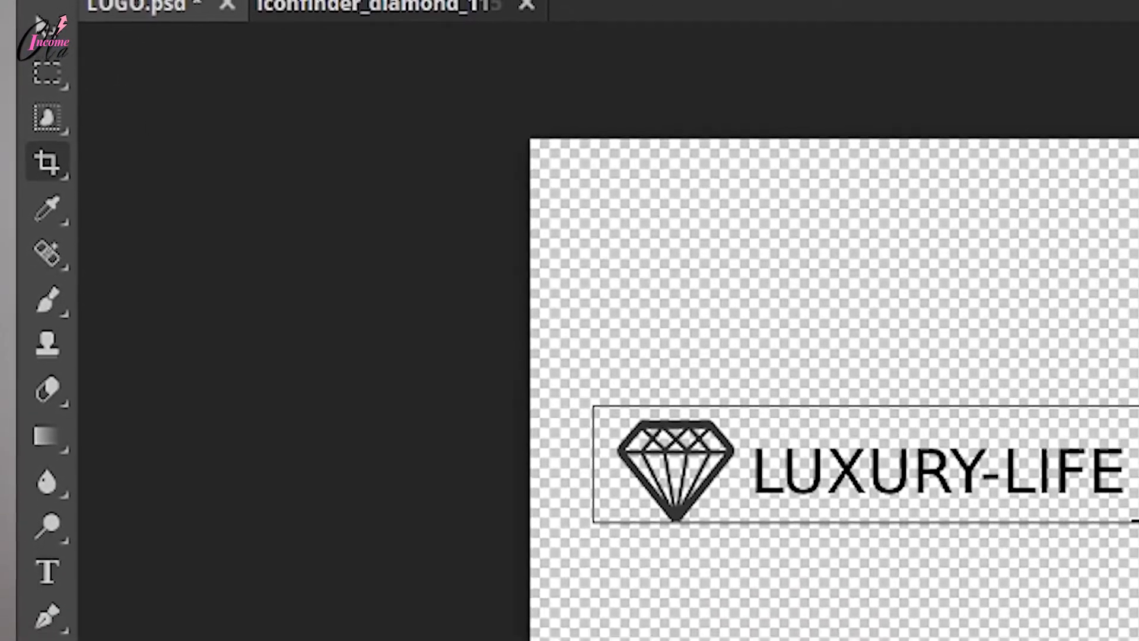
pyautogui.moveTo(1133, 521); pyautogui.dragTo(1136, 526)
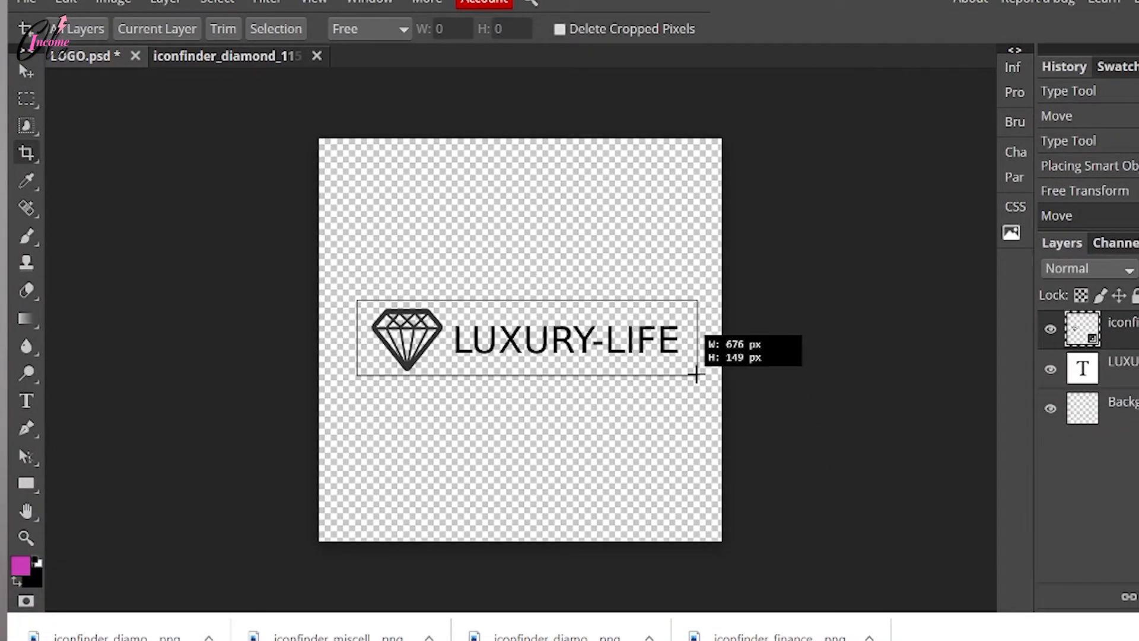
pyautogui.moveTo(696, 374); pyautogui.dragTo(689, 337)
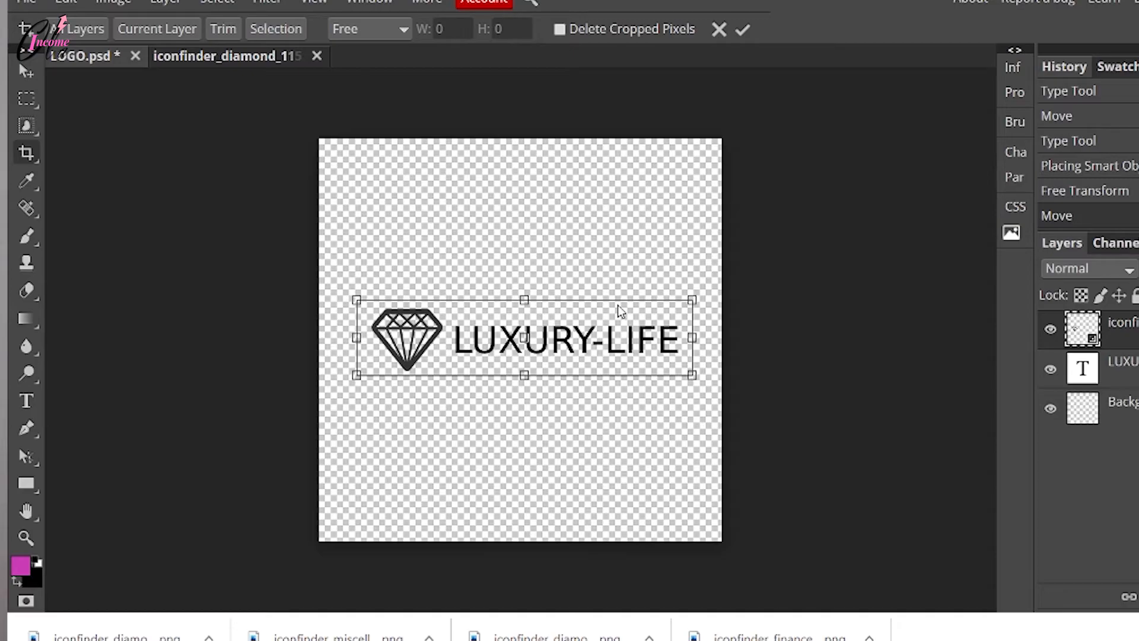
pyautogui.press('Return')
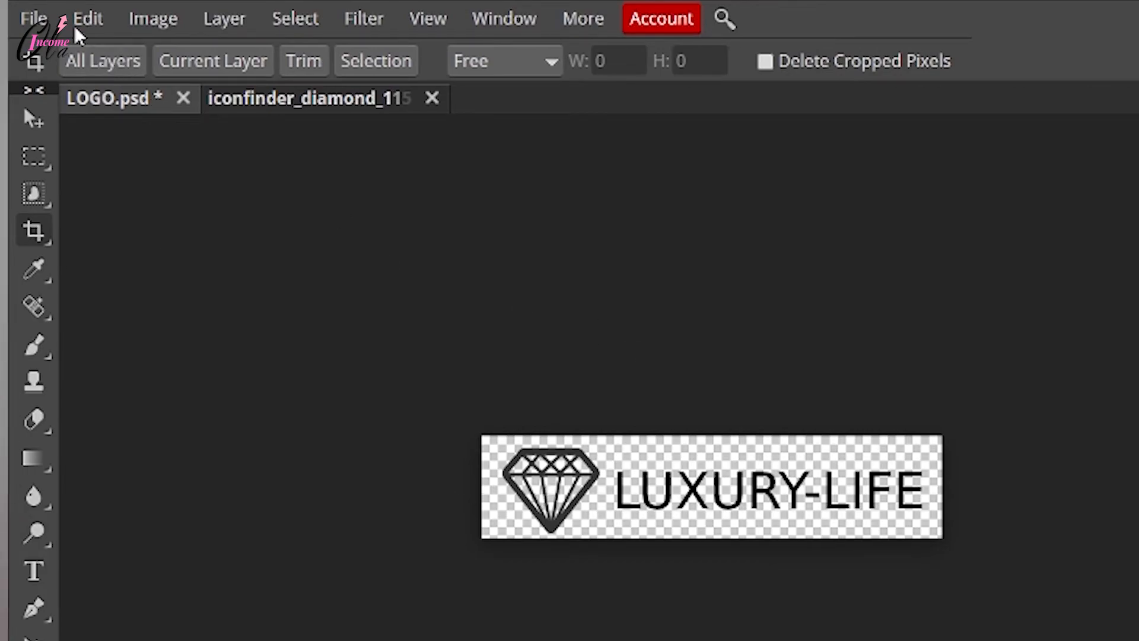
# - Export the cropped LUXURY-LIFE logo as a PNG file
pyautogui.click(29, 17)
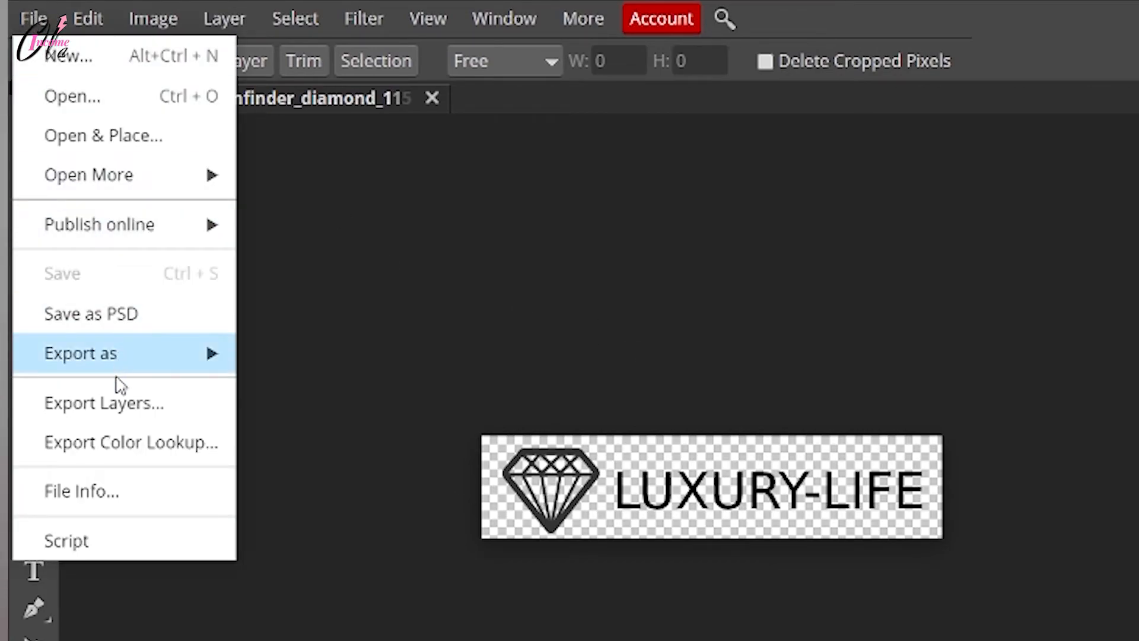
pyautogui.moveTo(136, 359)
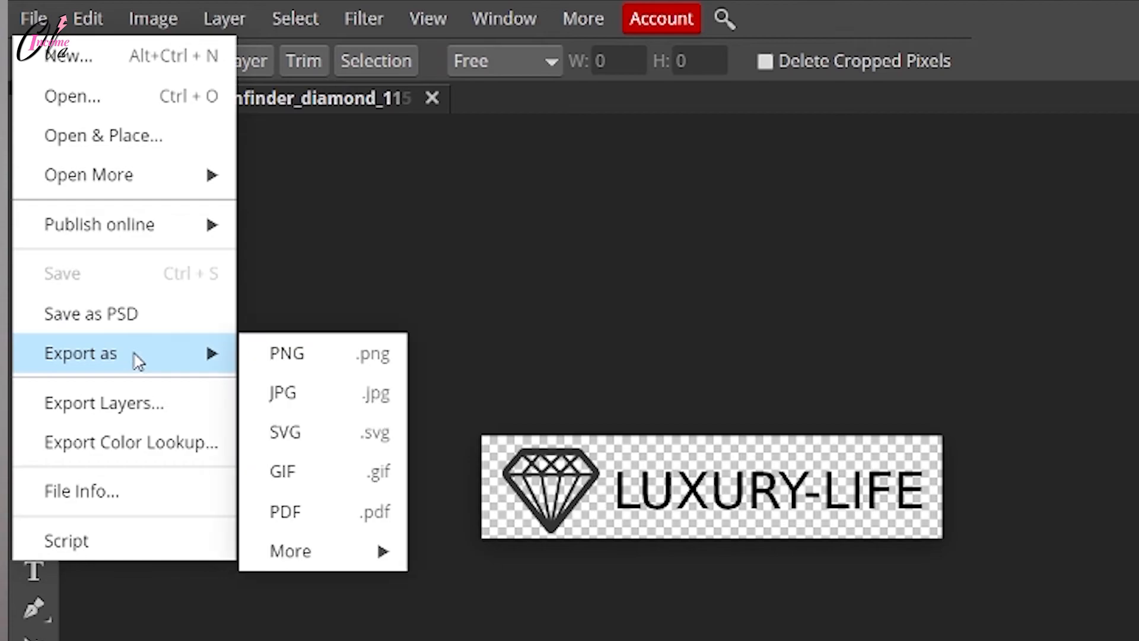
pyautogui.click(291, 354)
pyautogui.click(1036, 374)
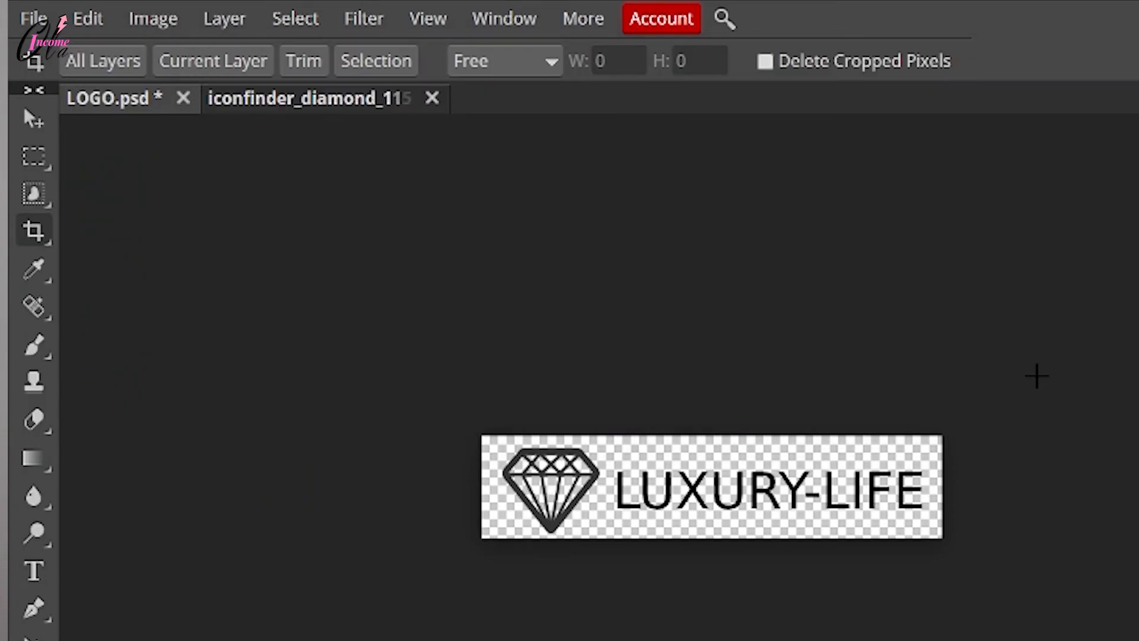